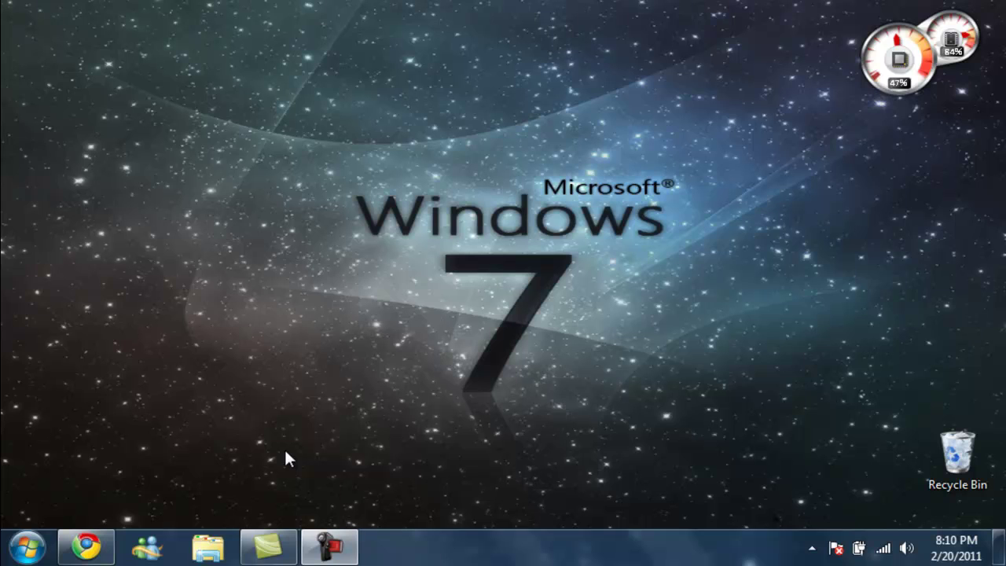
Follow frostwire.com's green DOWNLOAD NOW button to the Brothersoft FrostWire 4.21.3 download page.
left_click(85, 547)
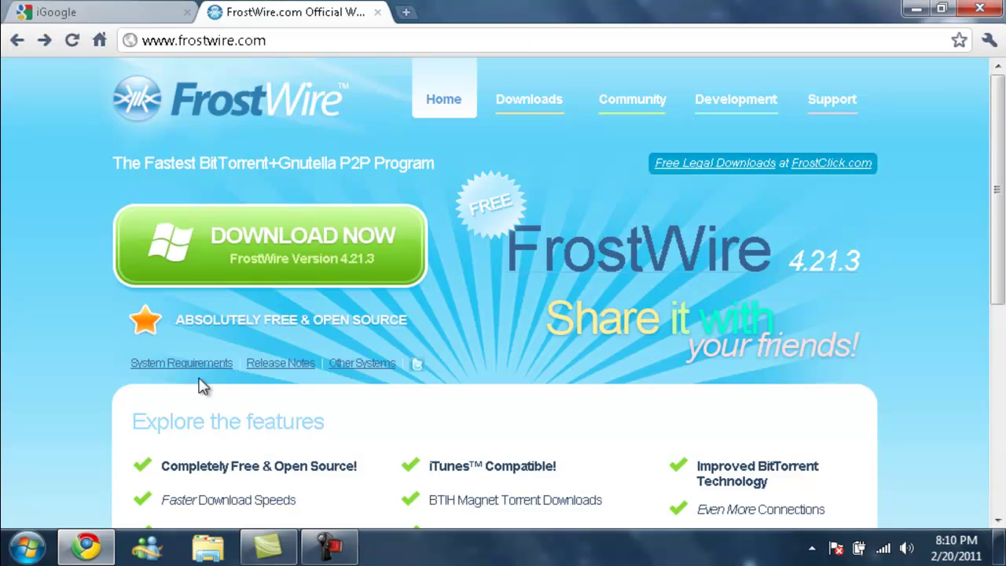
left_click(292, 39)
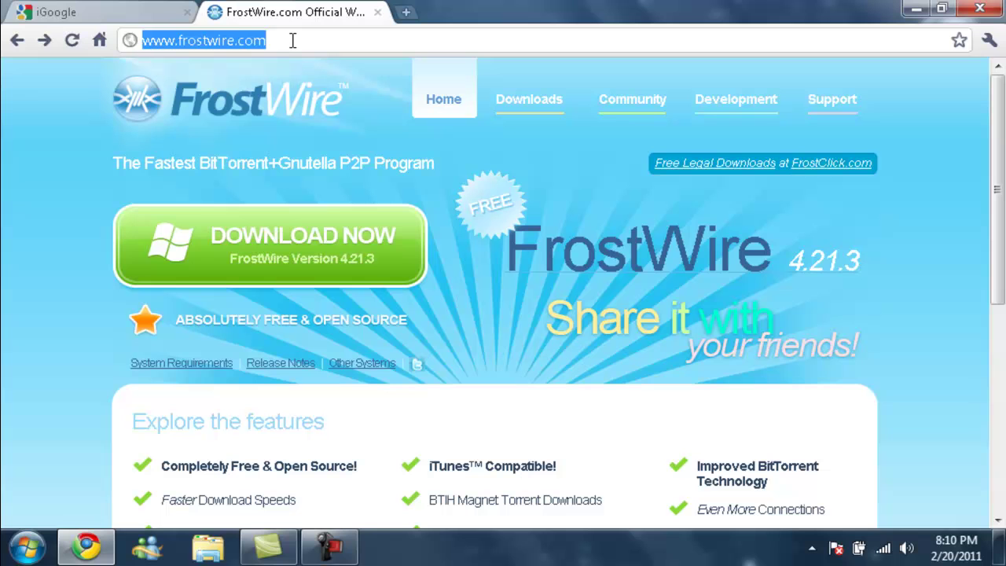
double_click(293, 40)
left_click(292, 40)
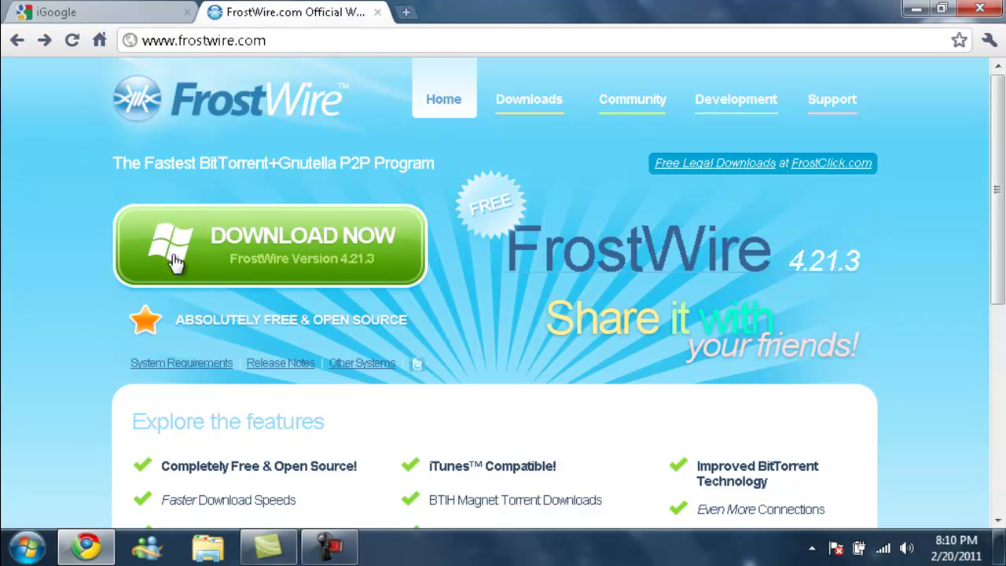
scroll(280, 266, "down", 5)
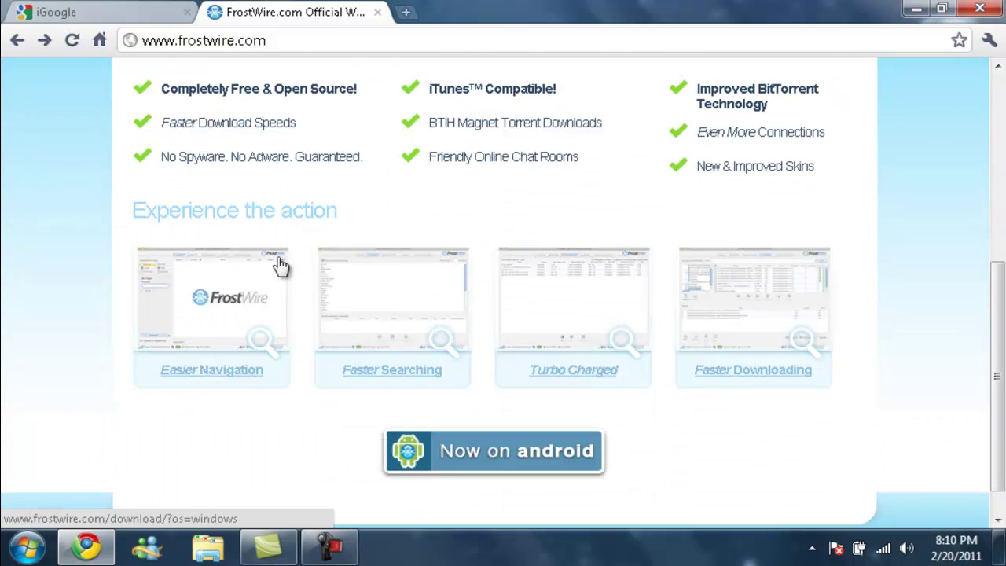
scroll(281, 266, "up", 6)
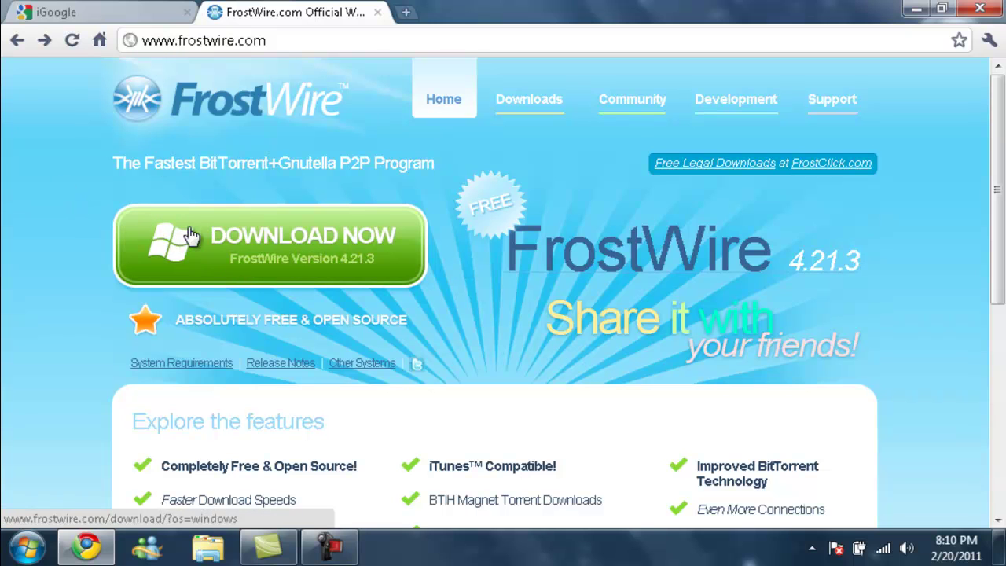
left_click(311, 242)
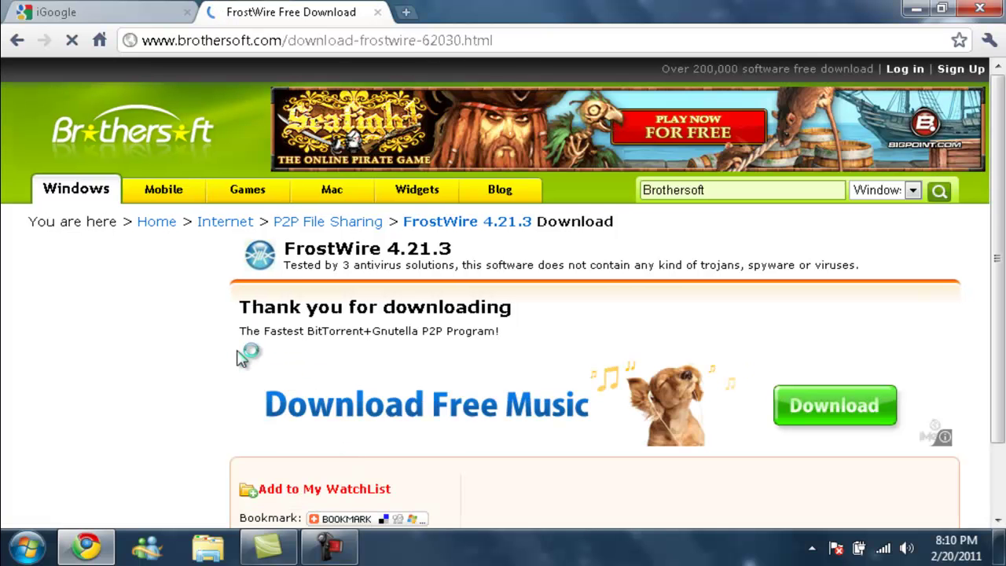
Start the Brothersoft 'click to download' link and keep the flagged FrostWire .exe at Chrome's warning.
scroll(240, 356, "down", 5)
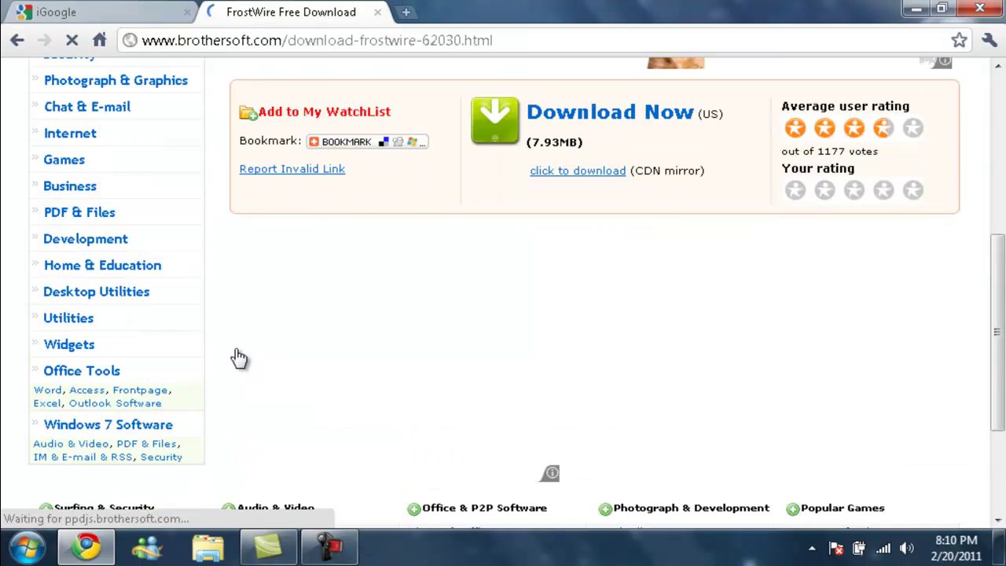
scroll(239, 356, "up", 4)
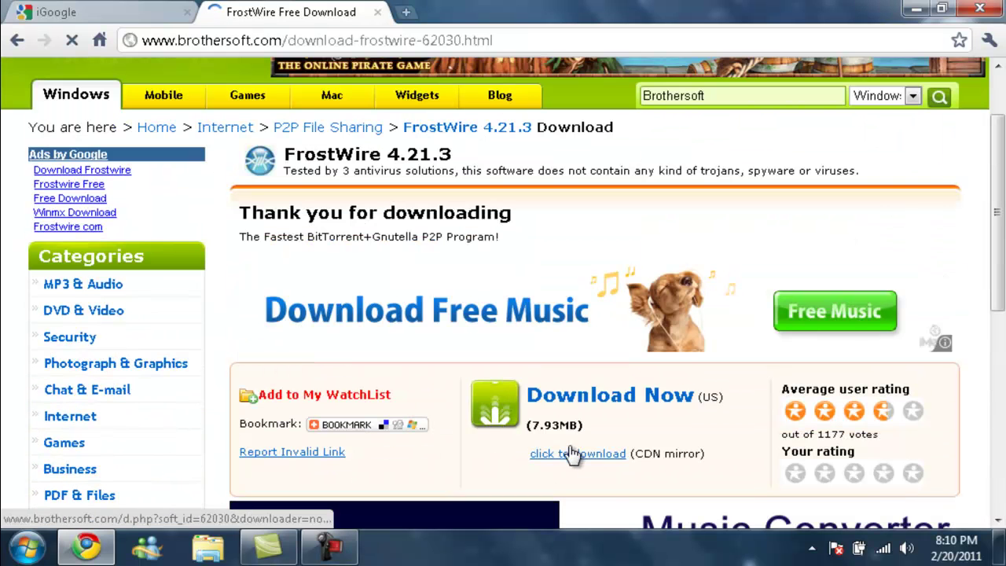
left_click(574, 453)
scroll(577, 357, "down", 3)
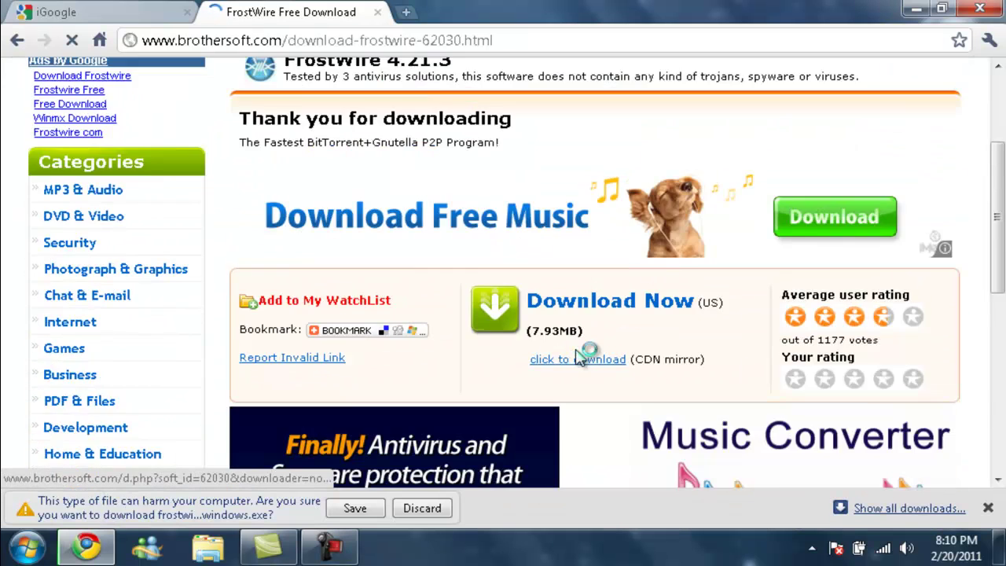
scroll(578, 358, "down", 3)
scroll(442, 299, "up", 3)
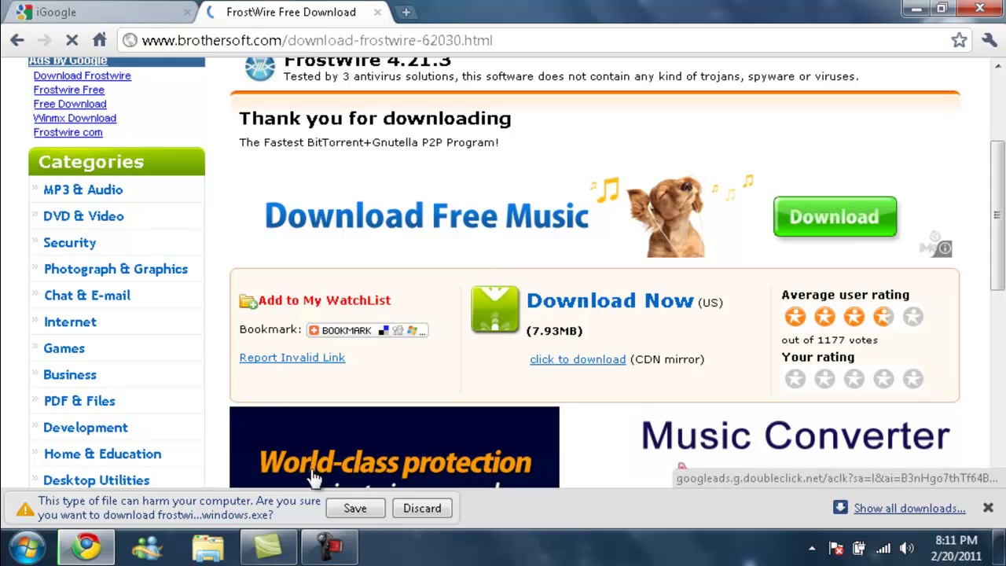
left_click(355, 508)
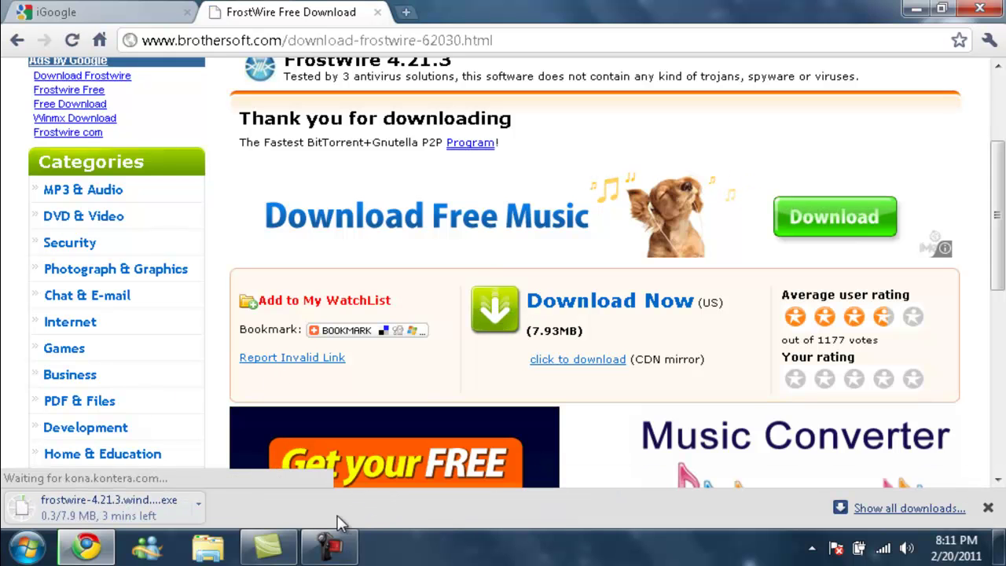
left_click(330, 548)
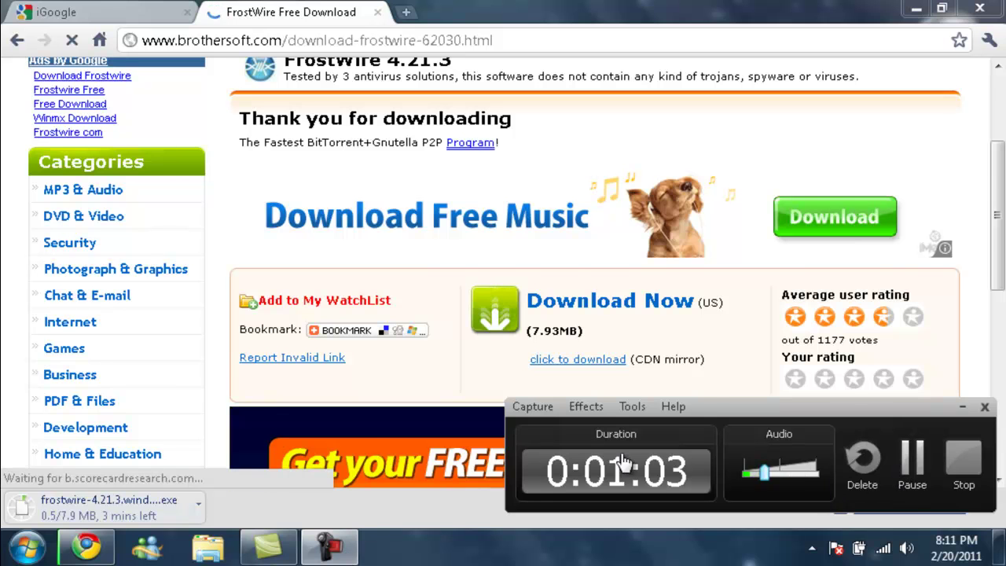
left_click(911, 471)
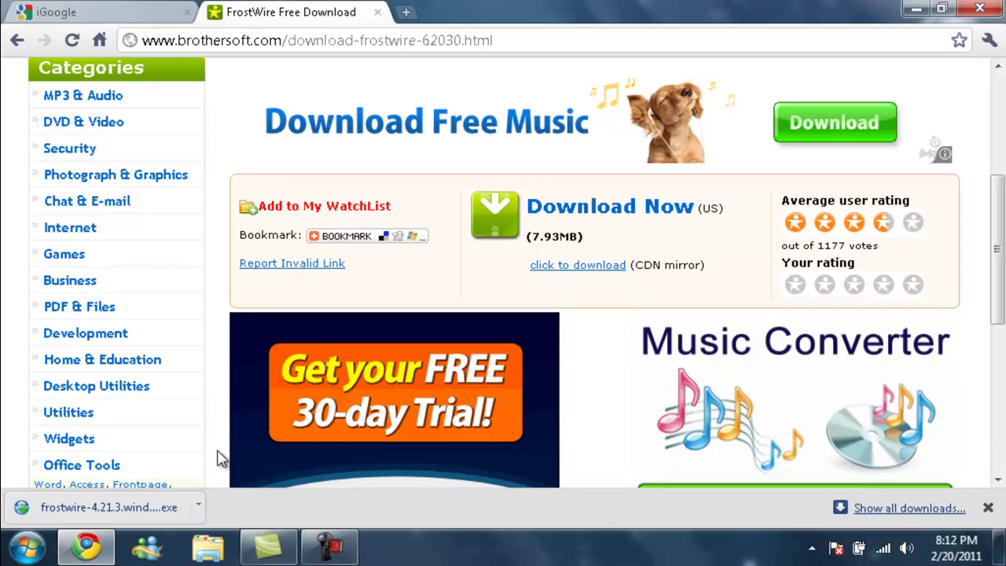
Run the downloaded frostwire .exe from Chrome's download shelf and dismiss the security balloon.
left_click(193, 508)
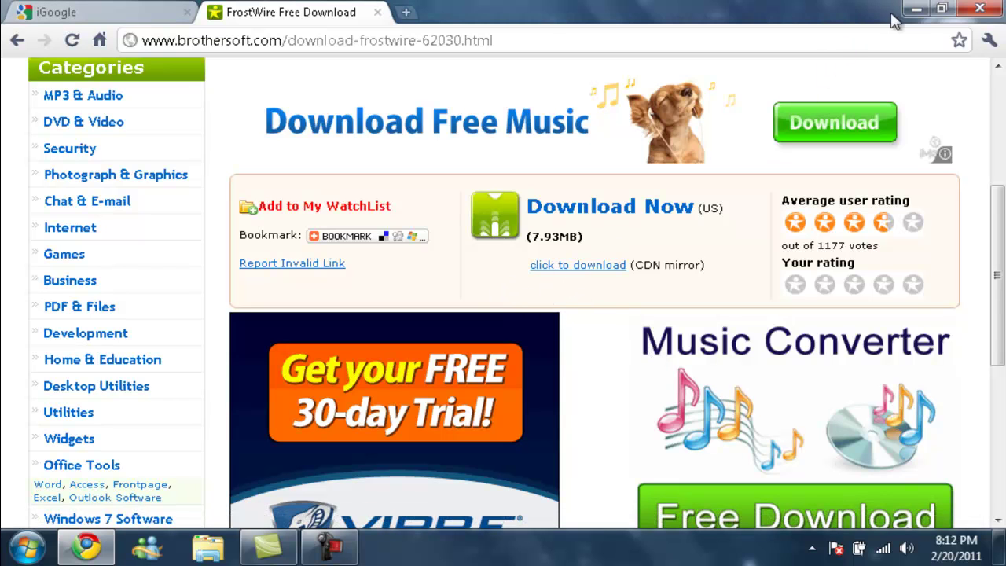
left_click(916, 9)
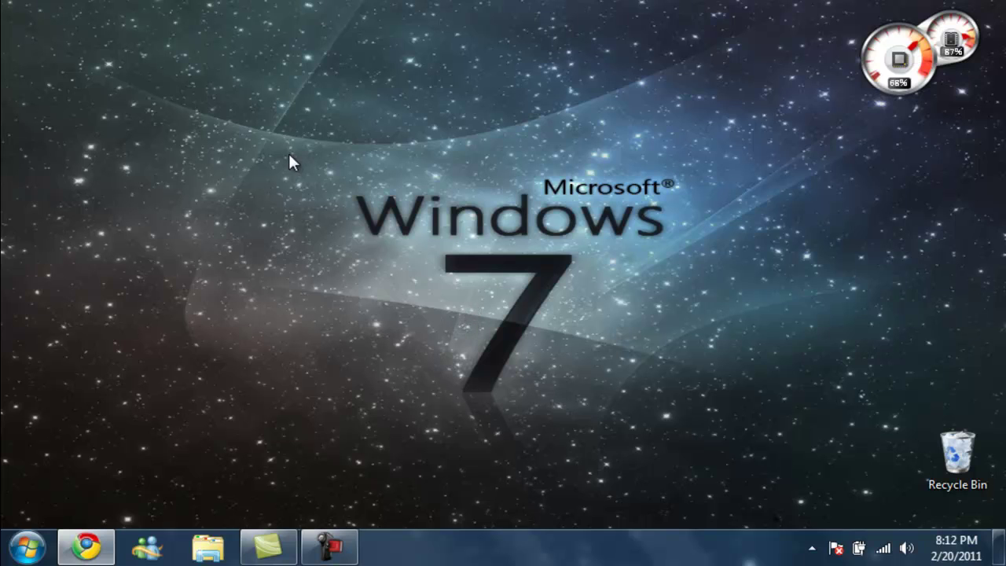
left_click(84, 547)
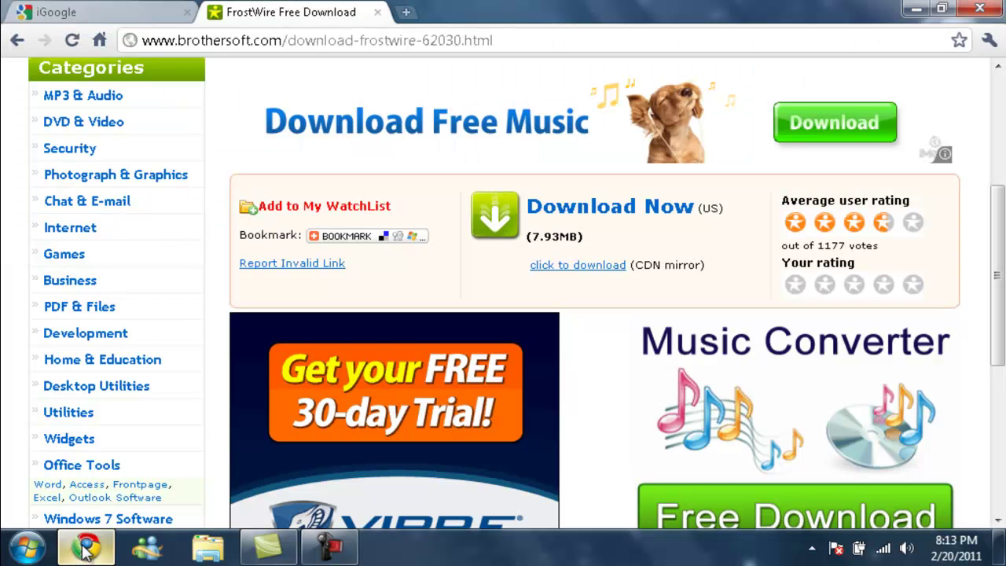
left_click(85, 548)
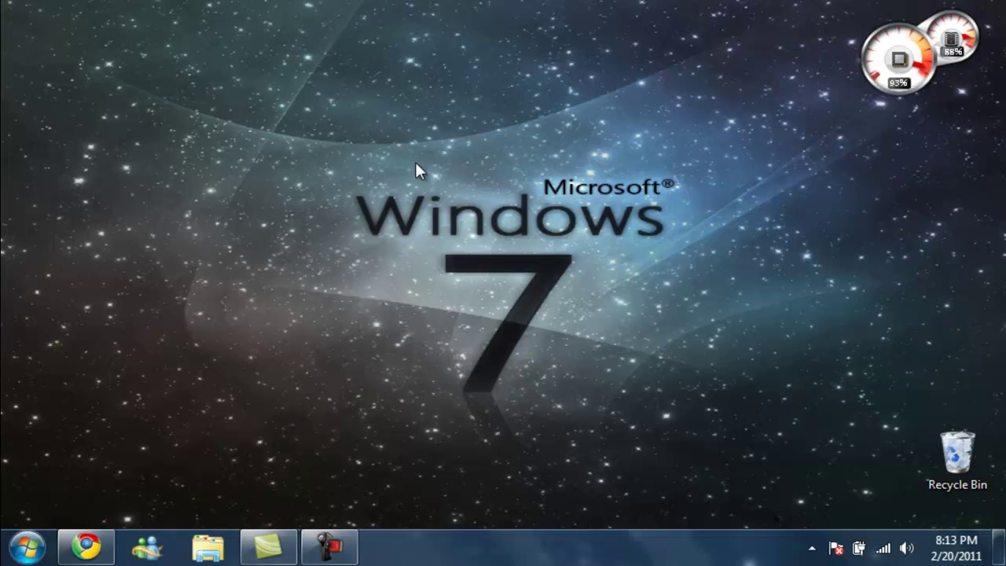
left_click_drag(334, 161, 702, 448)
left_click_drag(700, 446, 724, 429)
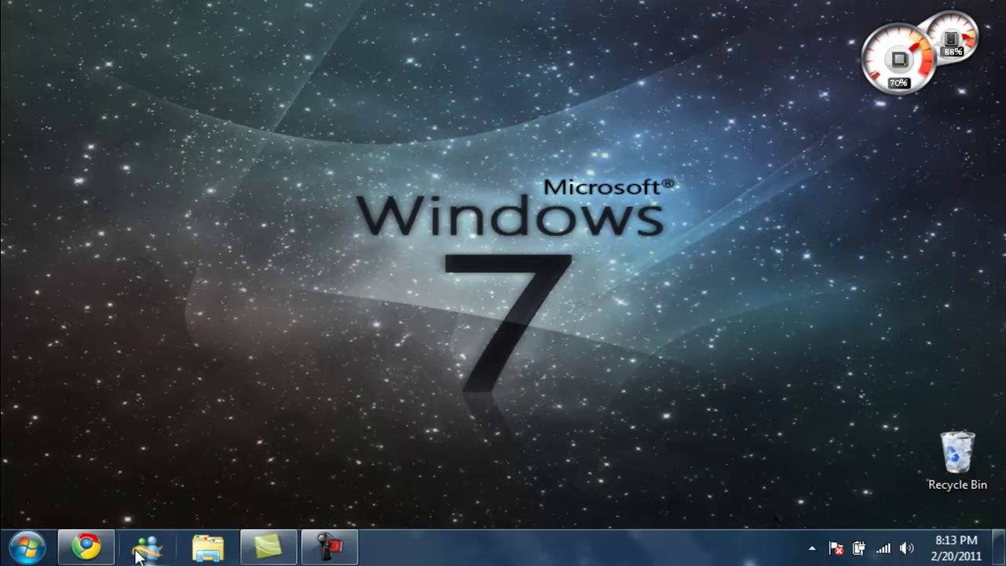
left_click(102, 547)
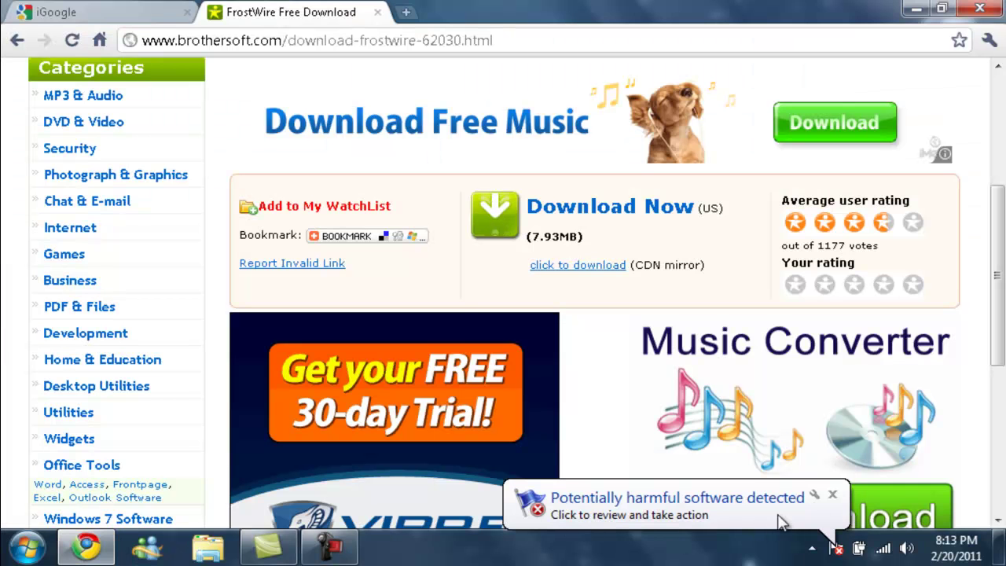
left_click(832, 497)
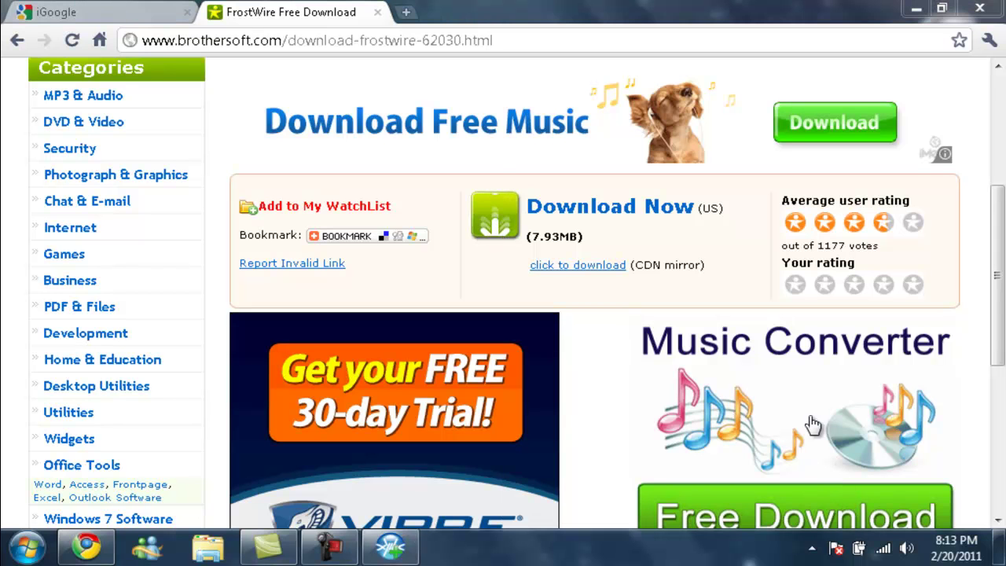
Bring the FrostWire setup wizard forward, pass the welcome page and accept the license agreement.
left_click(911, 8)
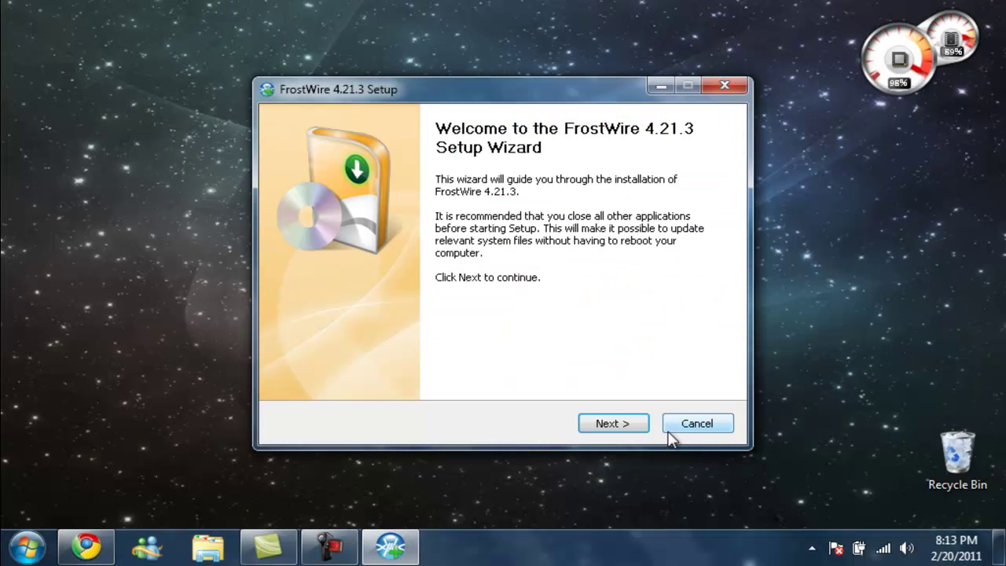
left_click(835, 495)
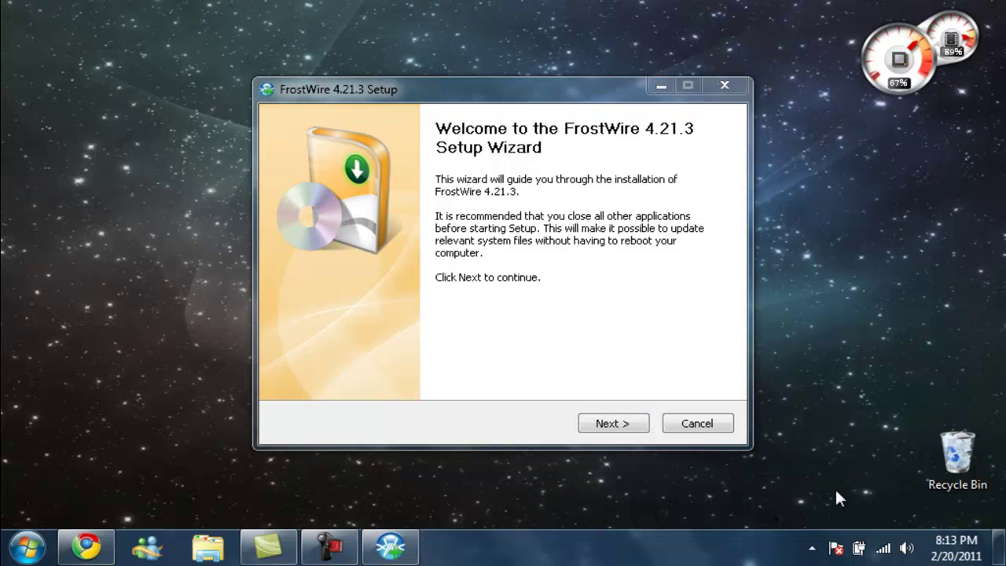
left_click(617, 430)
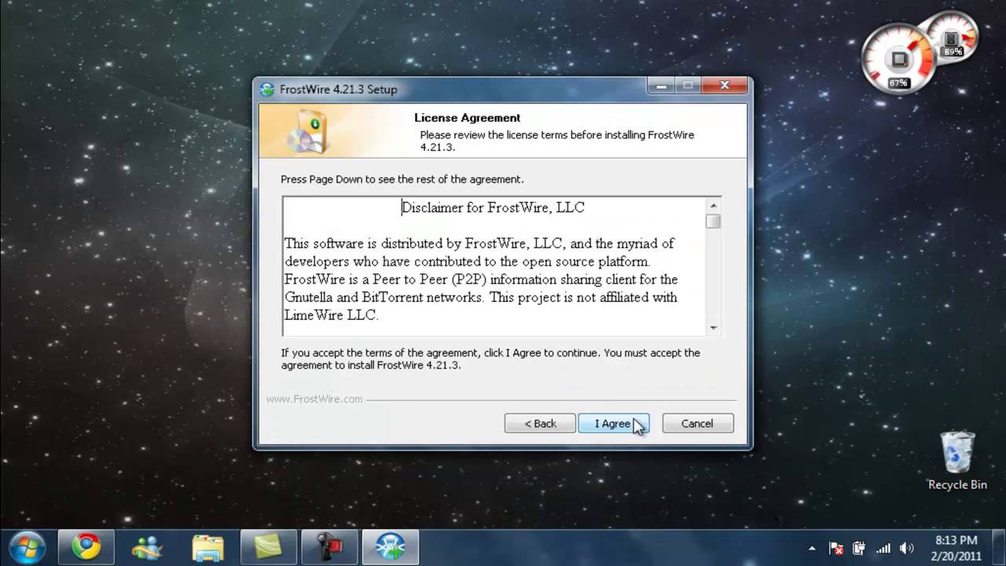
left_click(615, 428)
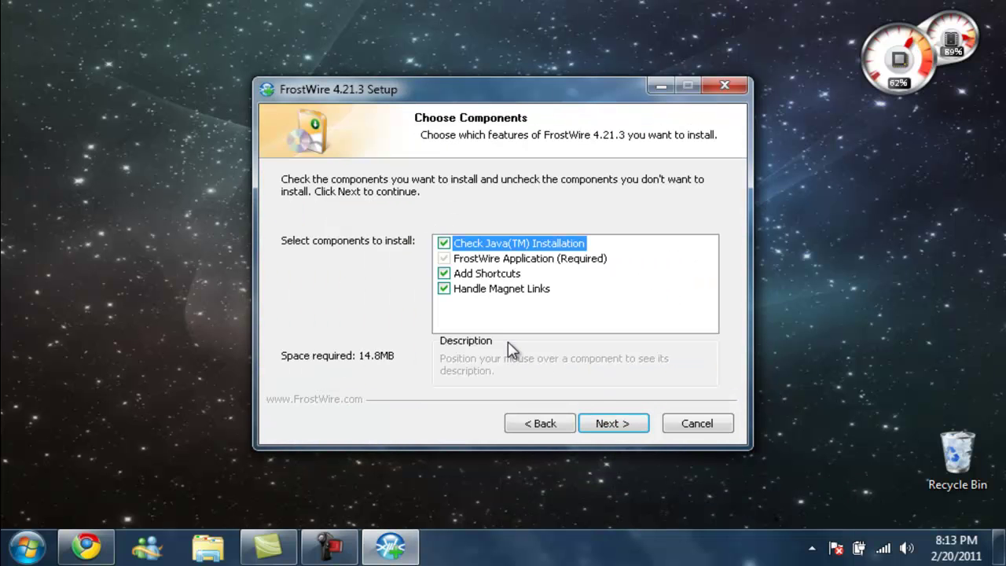
Uncheck the Handle Magnet Links component and keep the default install location.
left_click(443, 289)
left_click(444, 273)
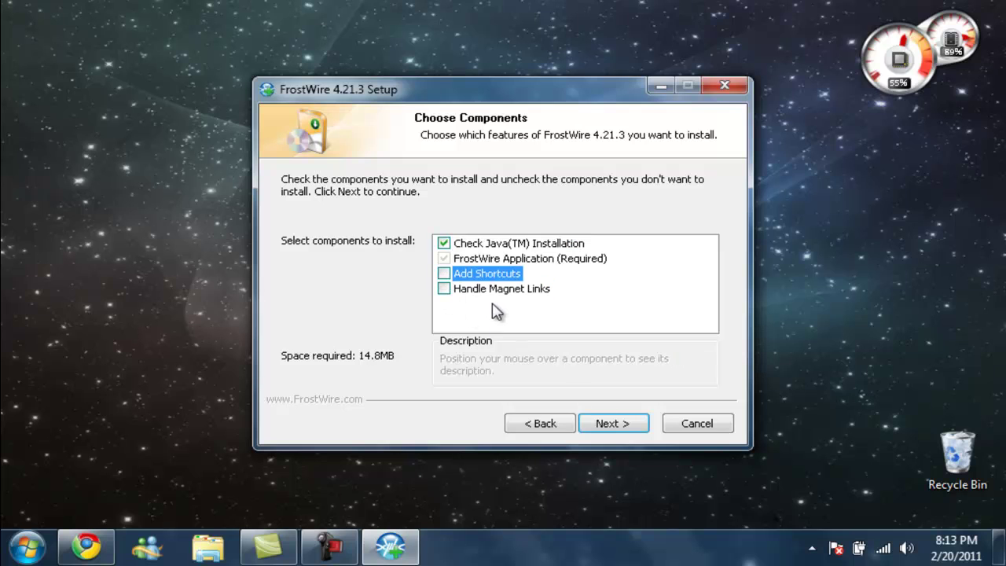
left_click(618, 426)
left_click(618, 426)
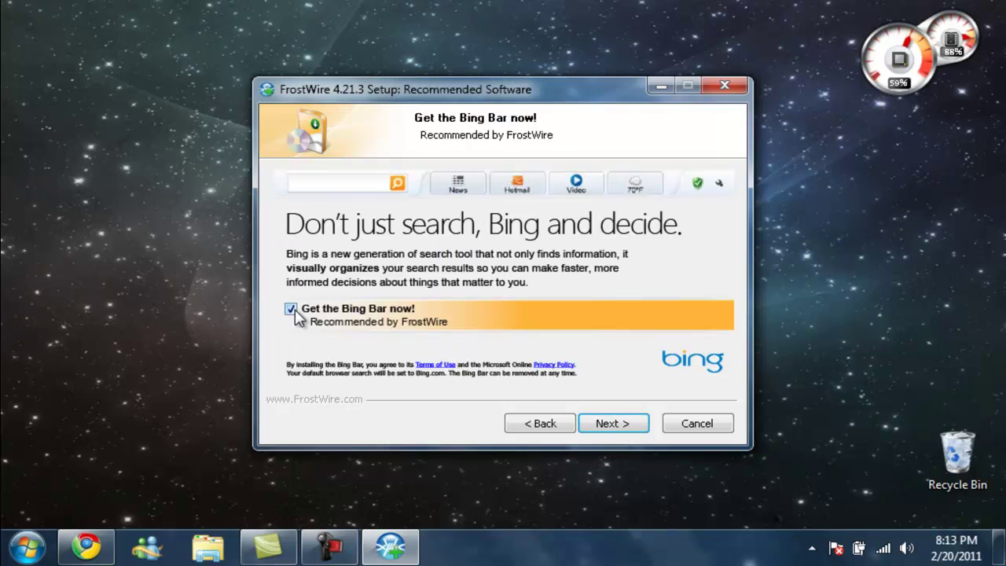
Decline the Bing Bar add-on and start installing, letting the Java runtime download.
left_click(290, 310)
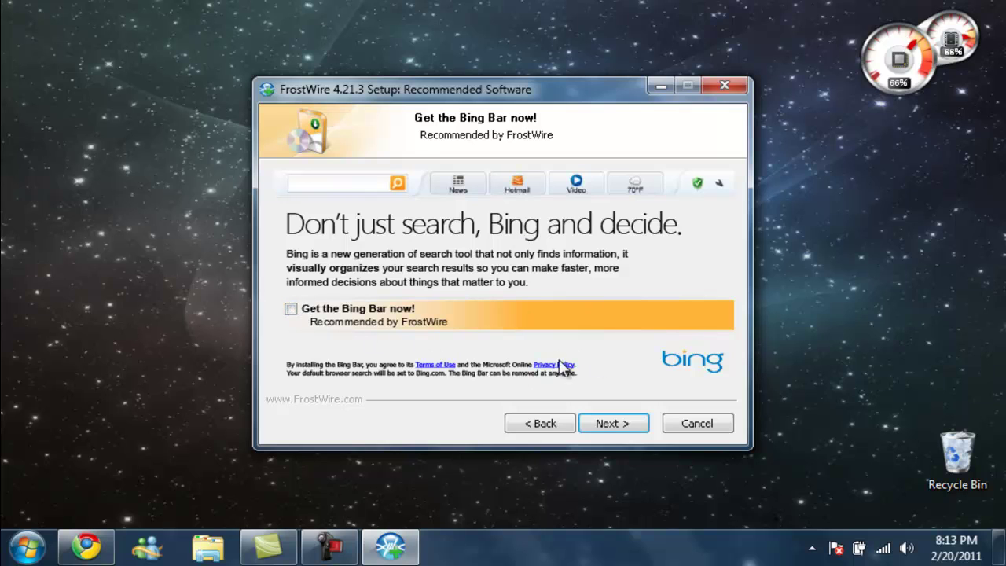
left_click(595, 422)
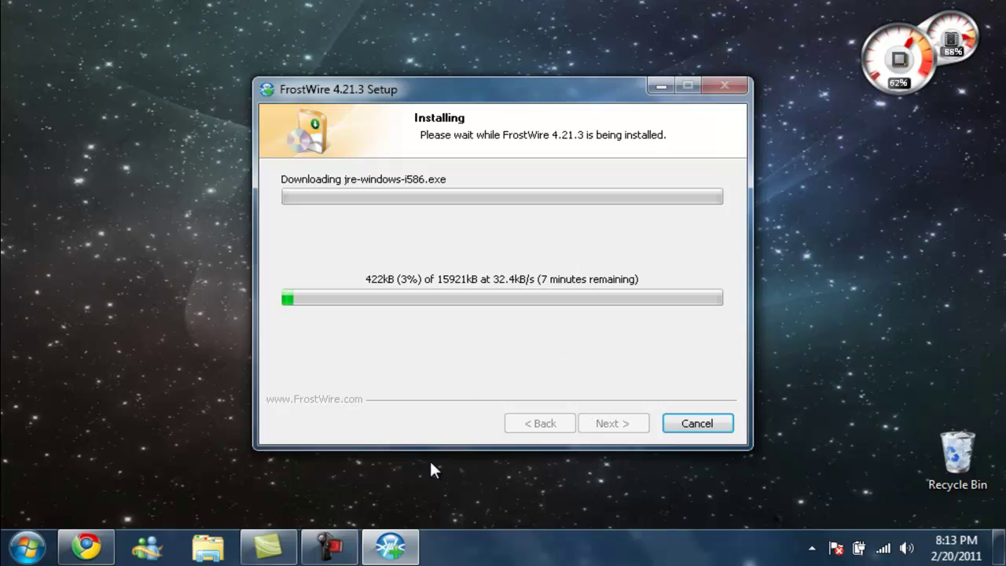
left_click(404, 545)
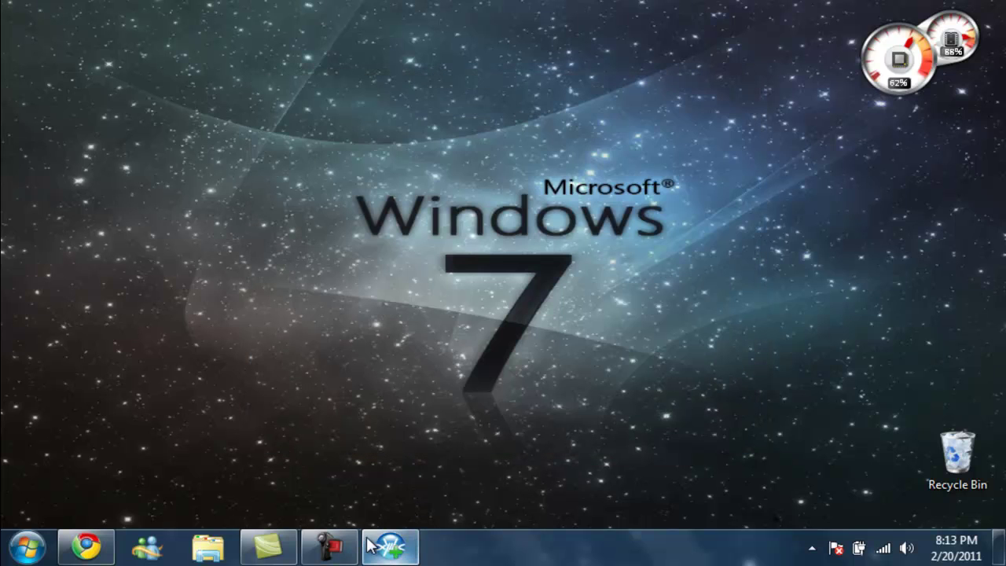
left_click(371, 545)
left_click(337, 544)
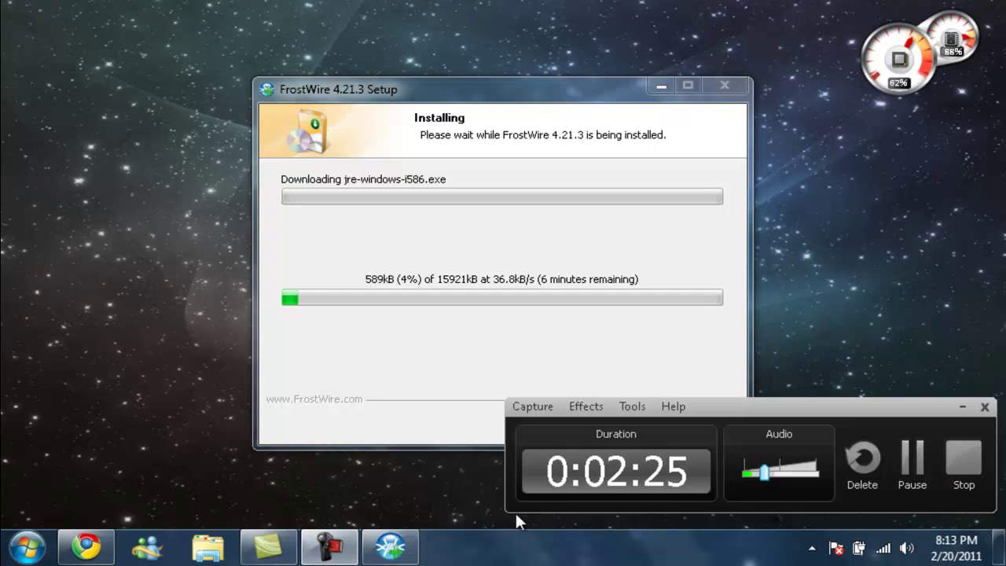
left_click(913, 460)
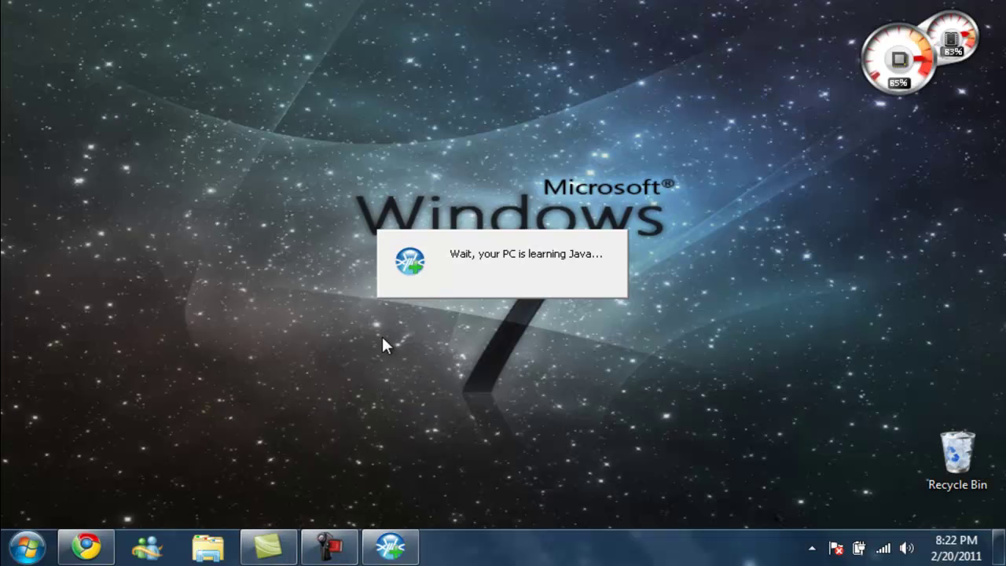
Wait for the Java installation to finish, dismissing the Messenger sign-in notification meanwhile.
left_click_drag(448, 297, 828, 425)
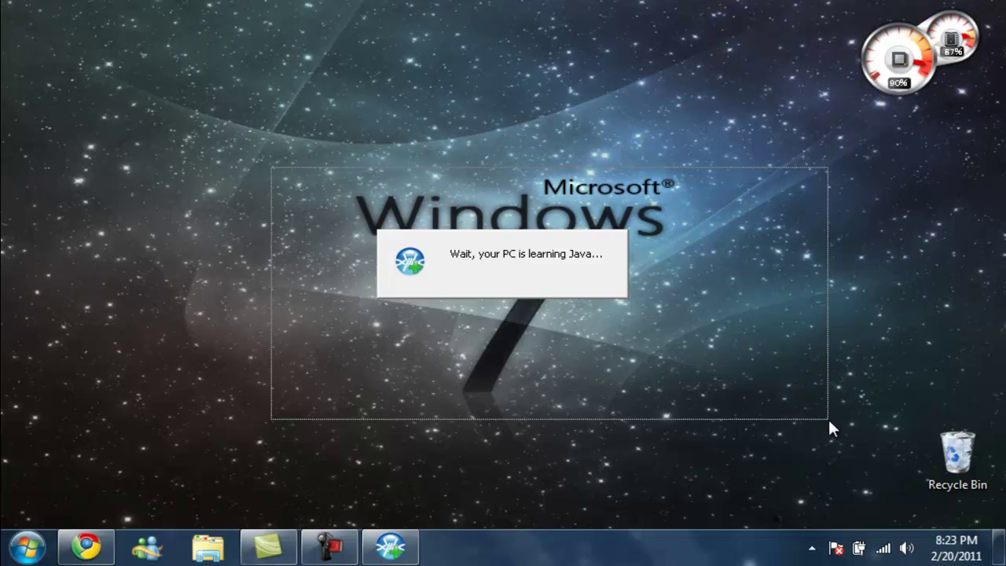
mouse_move(774, 400)
left_mouse_down()
mouse_move(270, 137)
mouse_move(677, 353)
mouse_move(776, 389)
left_mouse_up()
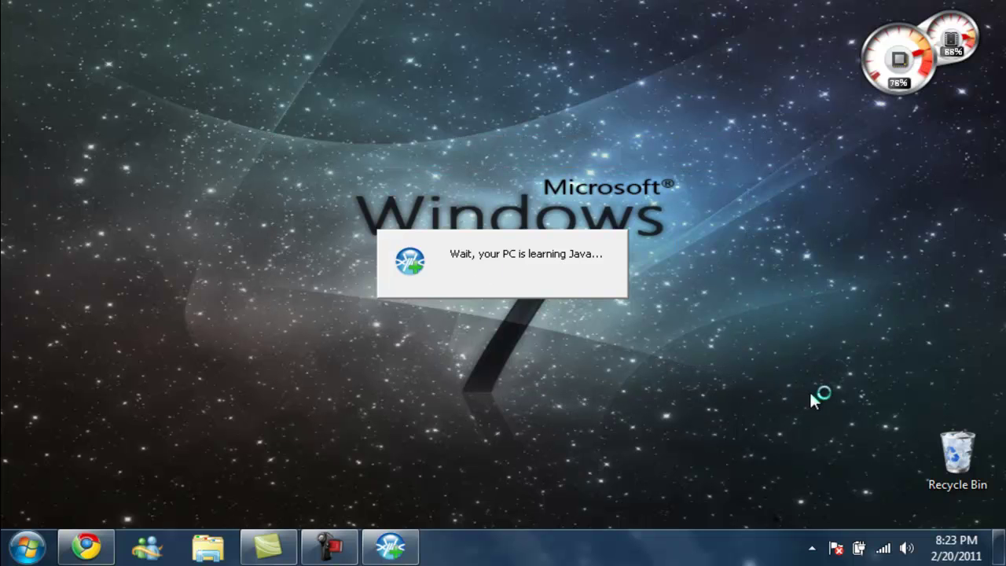
left_click_drag(714, 380, 739, 364)
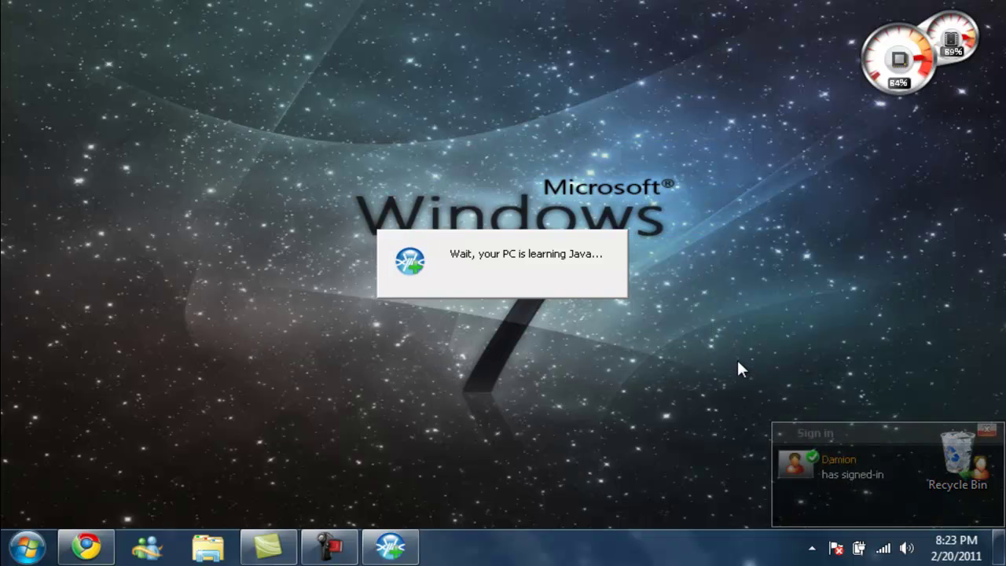
left_click(986, 430)
mouse_move(668, 335)
left_mouse_down()
mouse_move(306, 164)
mouse_move(603, 322)
mouse_move(677, 343)
left_mouse_up()
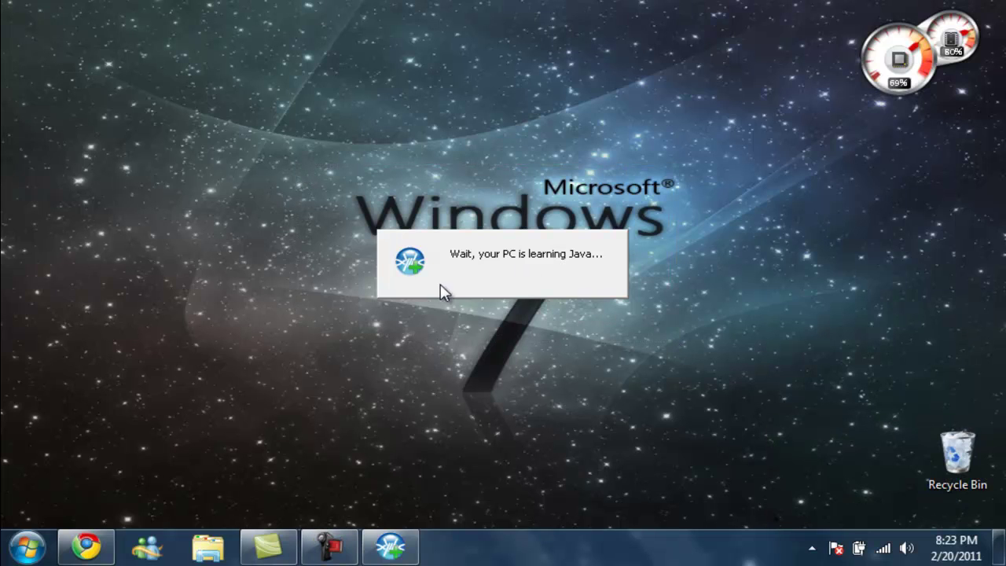
left_click_drag(317, 203, 676, 340)
left_click_drag(558, 314, 283, 171)
left_click_drag(763, 393, 224, 127)
left_click_drag(223, 128, 817, 454)
left_click_drag(825, 439, 880, 438)
left_click(330, 546)
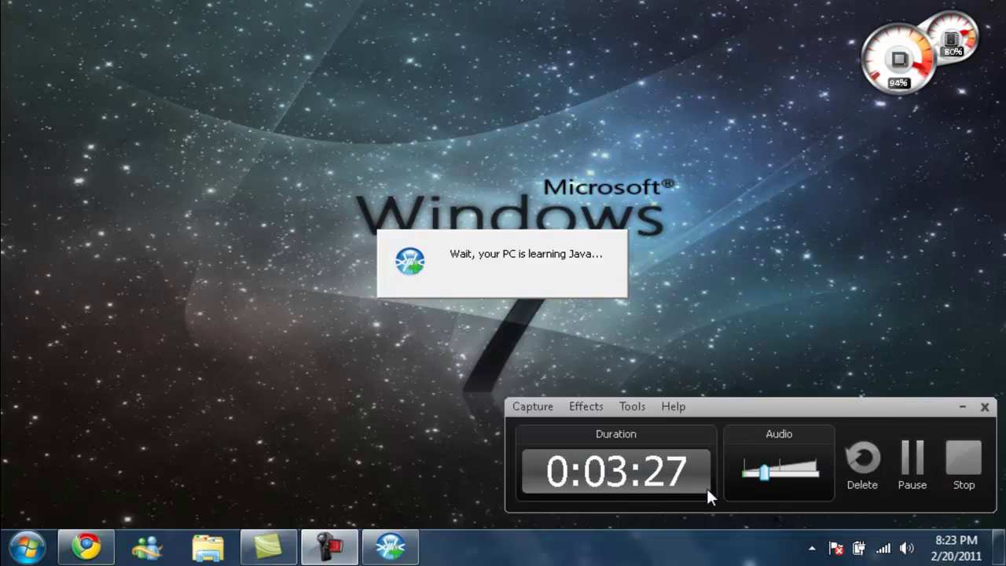
left_click(902, 475)
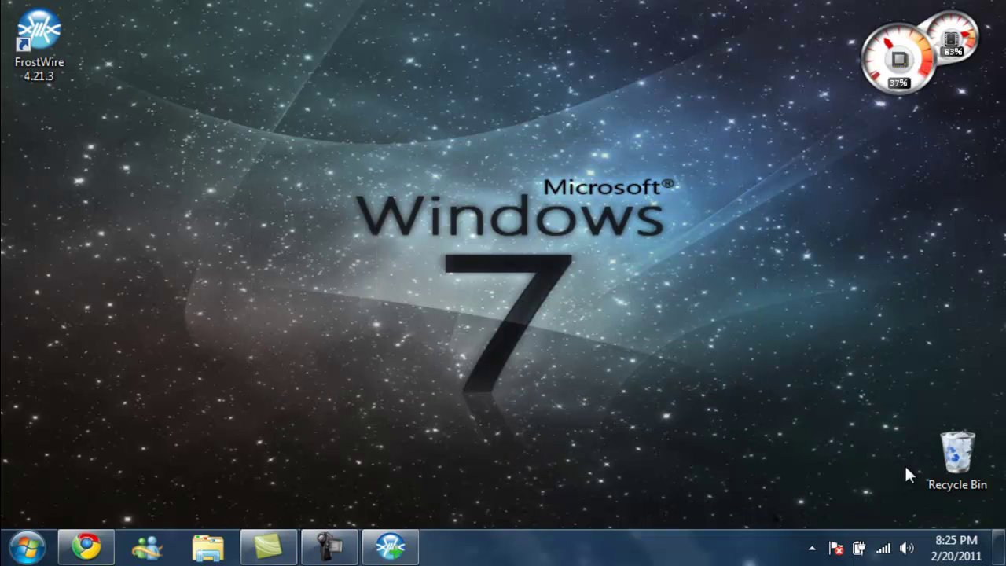
Start FrostWire from its desktop shortcut and wait for the Save Folder and Shared Folders page.
left_click_drag(698, 407, 736, 427)
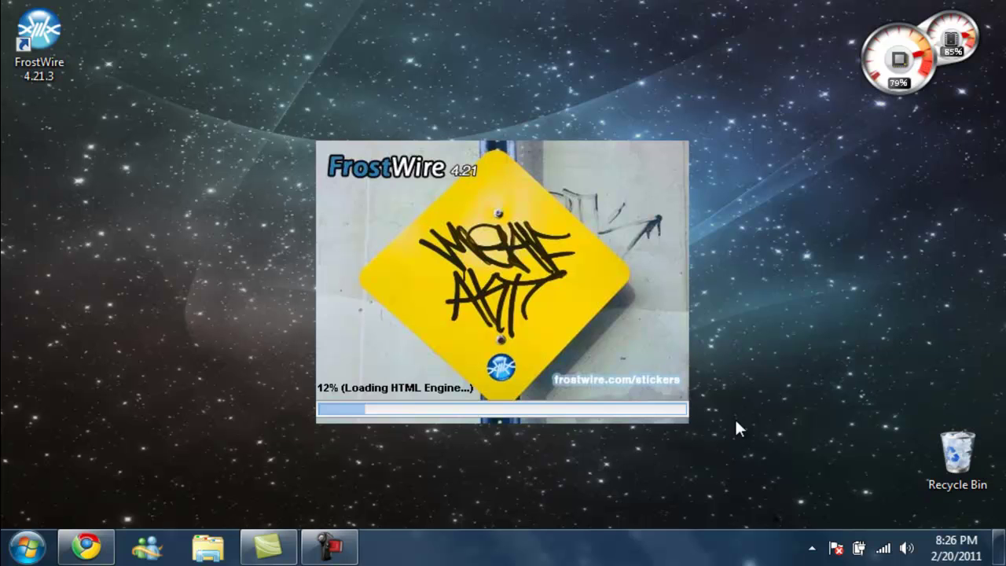
mouse_move(169, 59)
left_mouse_down()
mouse_move(236, 117)
mouse_move(789, 426)
left_mouse_up()
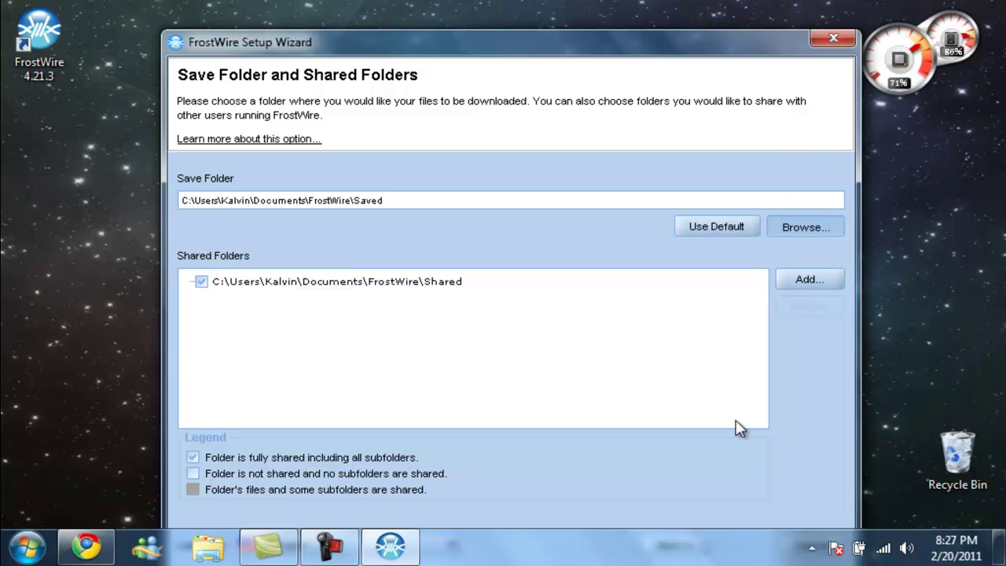
Set the save folder to the Music folder in the user's home folder.
key("Return")
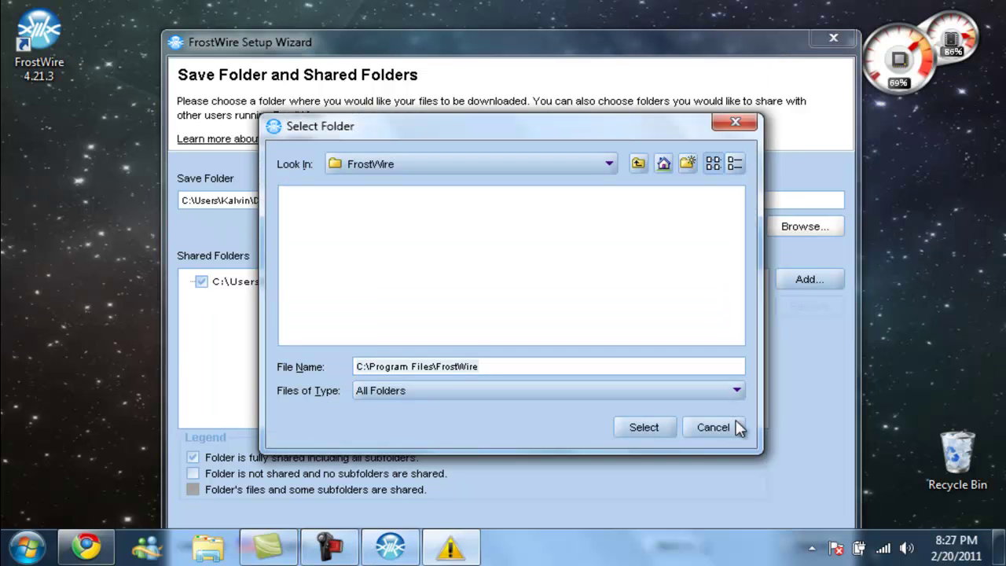
key("alt+Down")
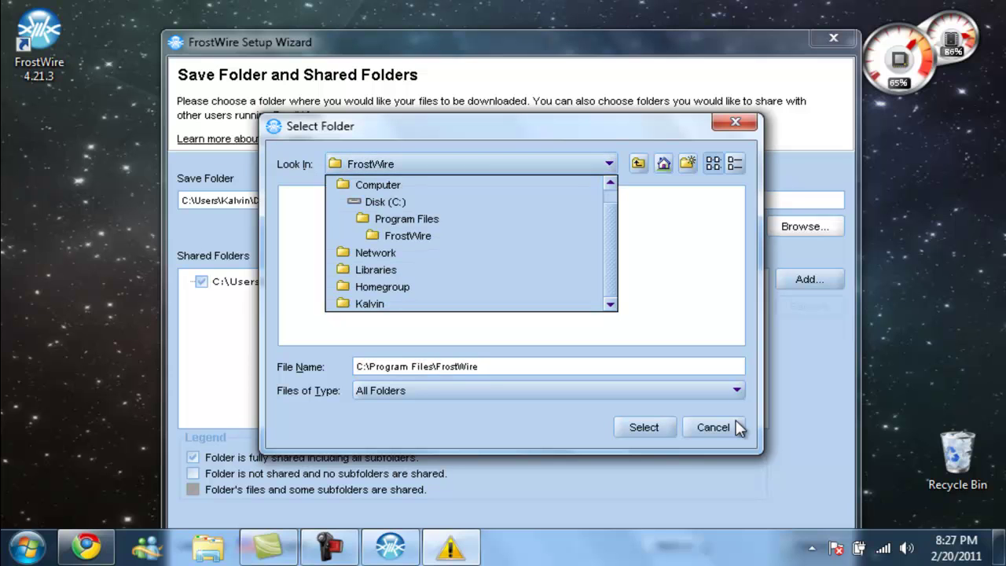
key("Down")
key("Down")
key("Down")
key("Down")
key("Return")
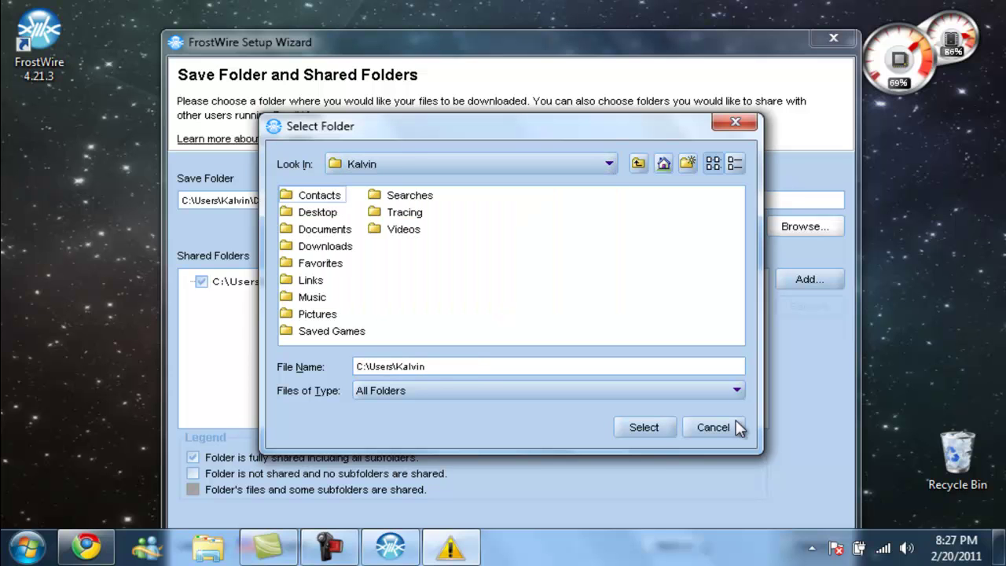
key("m")
key("Return")
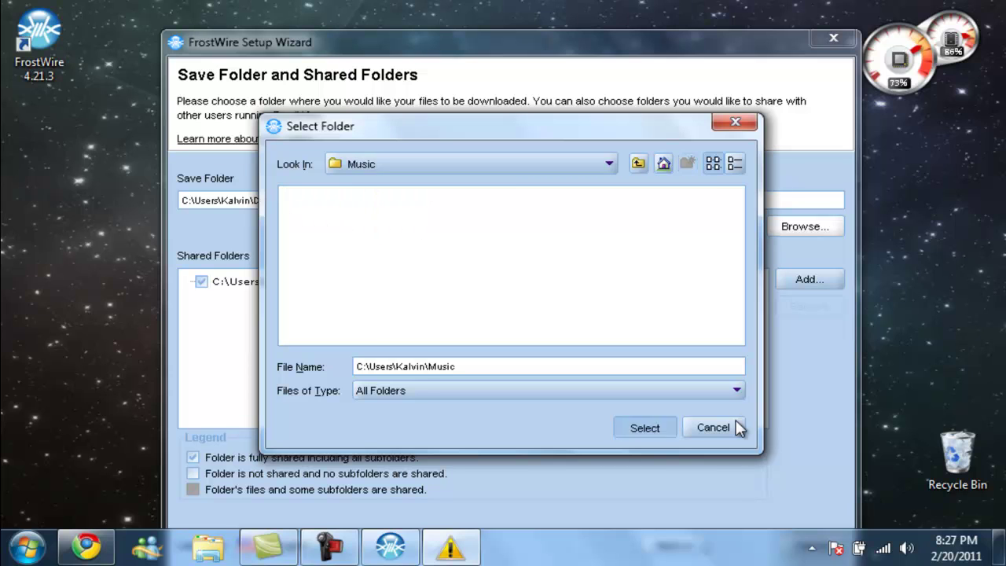
key("Return")
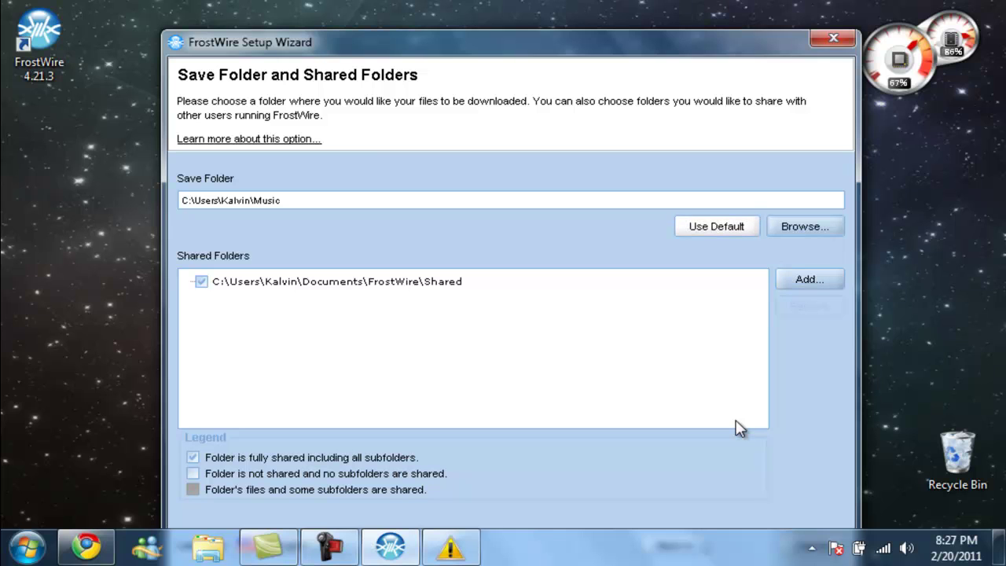
Add the Music folder to the shared folders, keep English as the language, and continue.
key("Return")
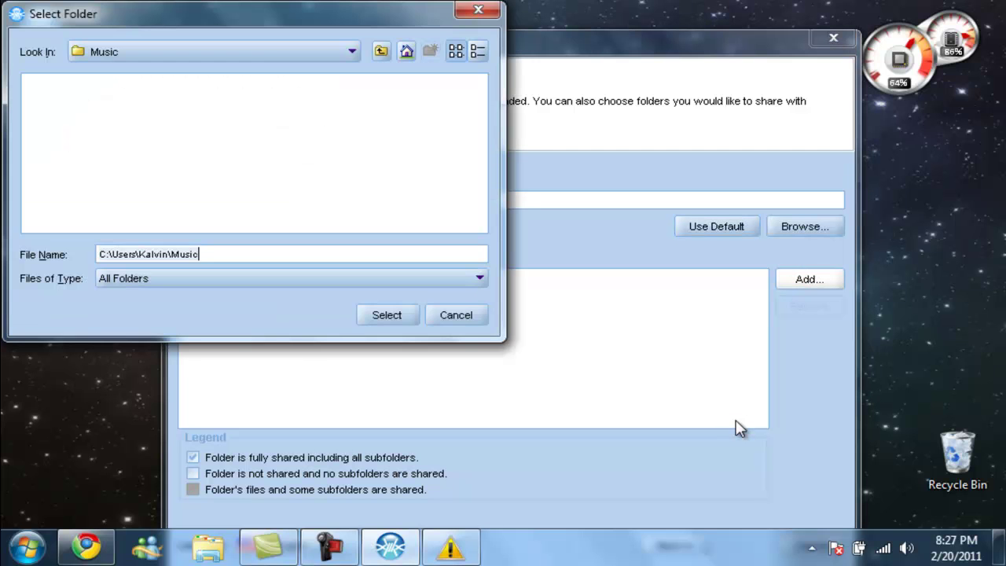
key("Return")
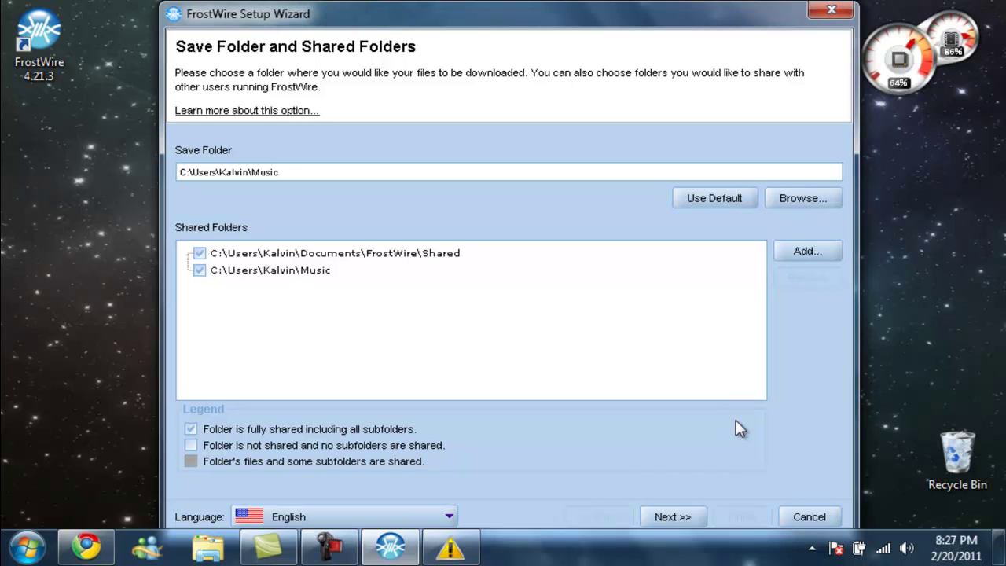
key("alt+Down")
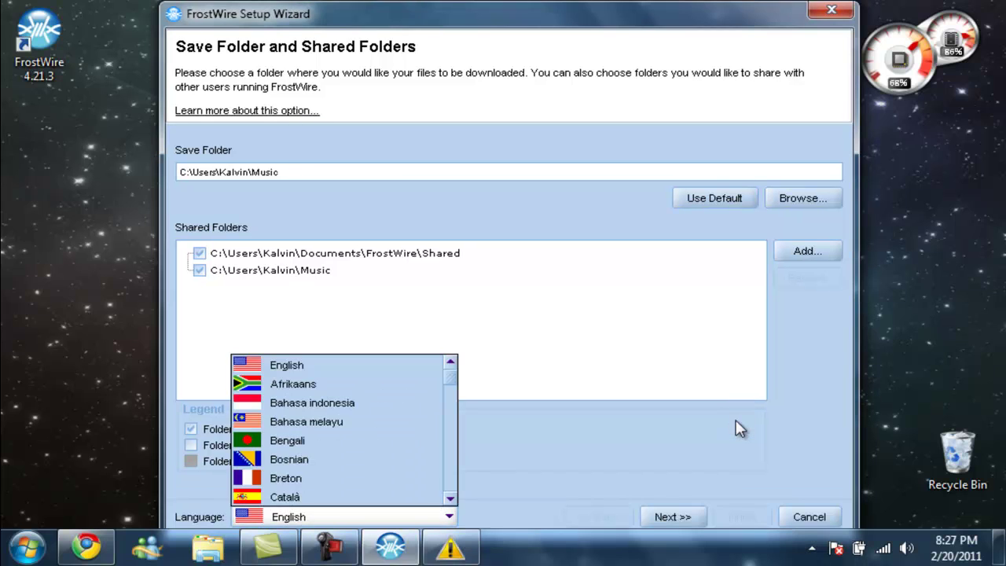
key("Escape")
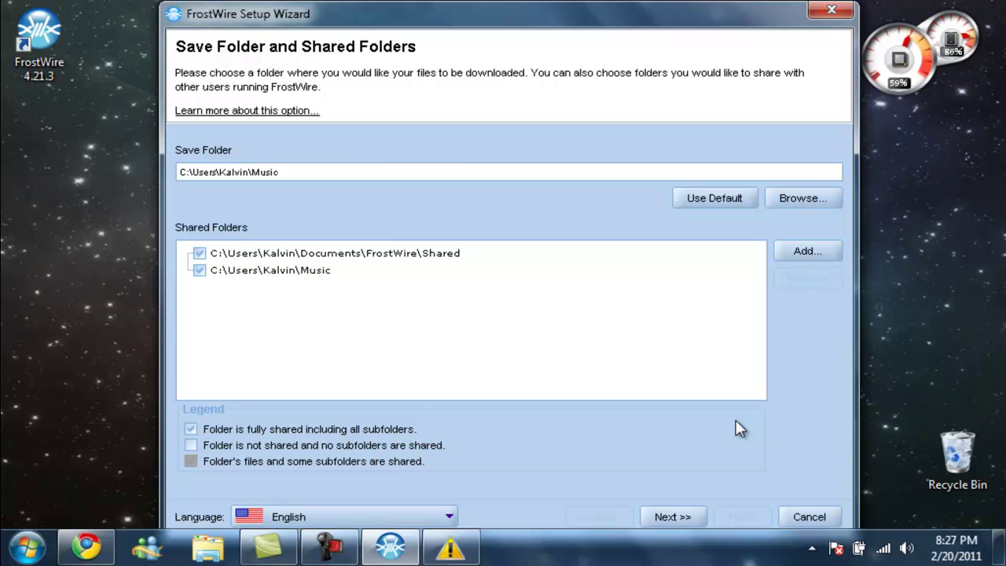
key("Return")
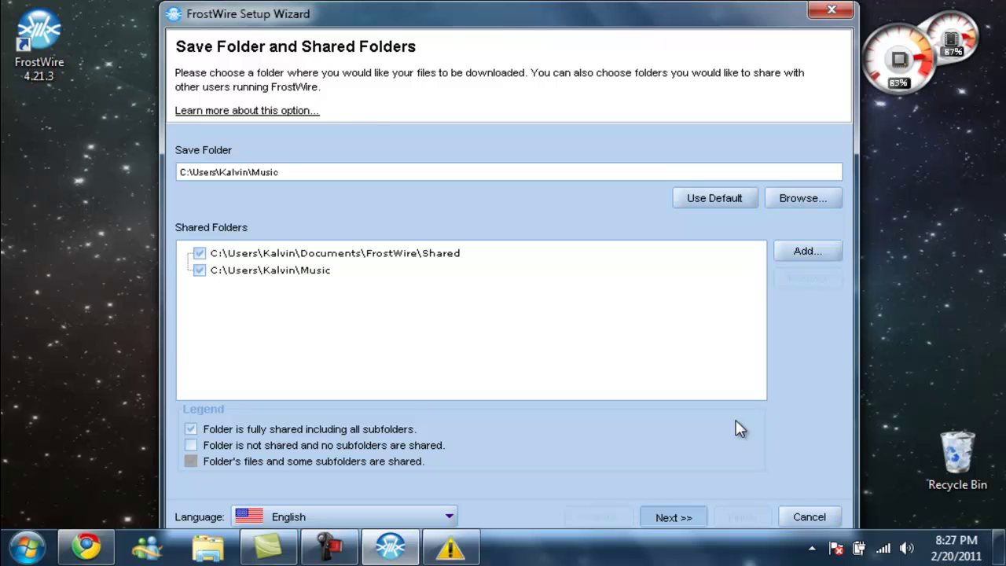
Decline the free stickers announcement and untick Start Automatically on Miscellaneous Settings.
key("Return")
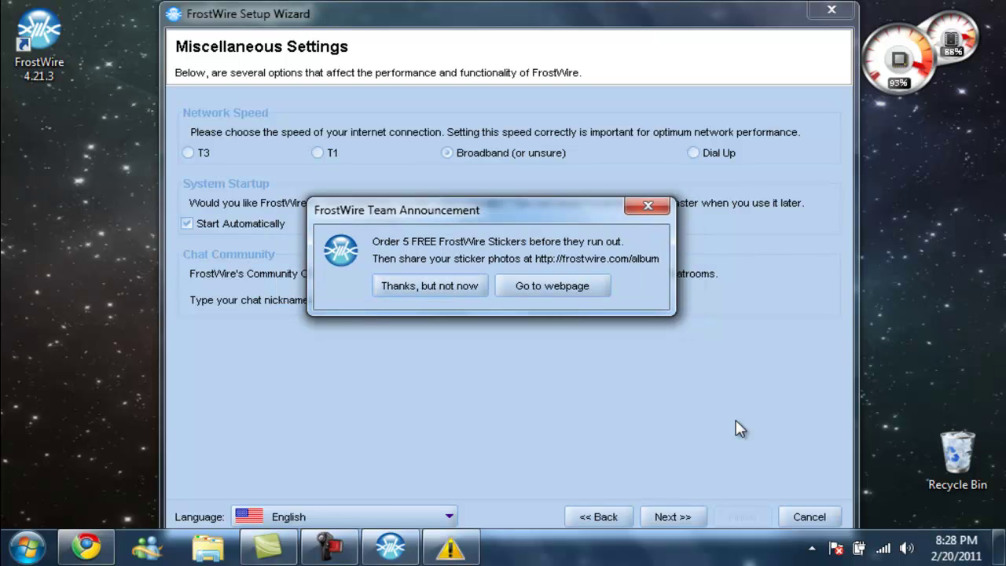
key("Return")
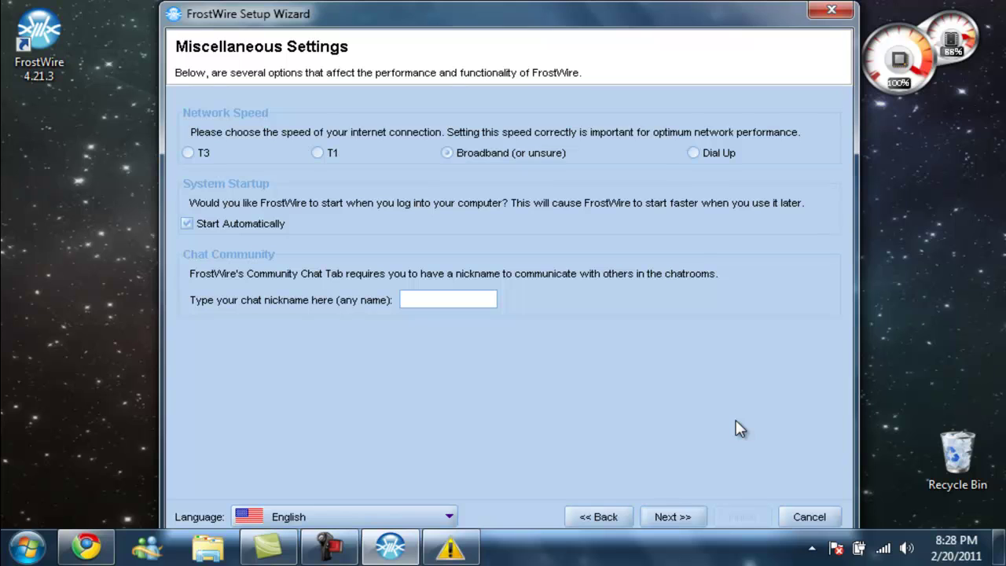
key("space")
key("space")
key("space")
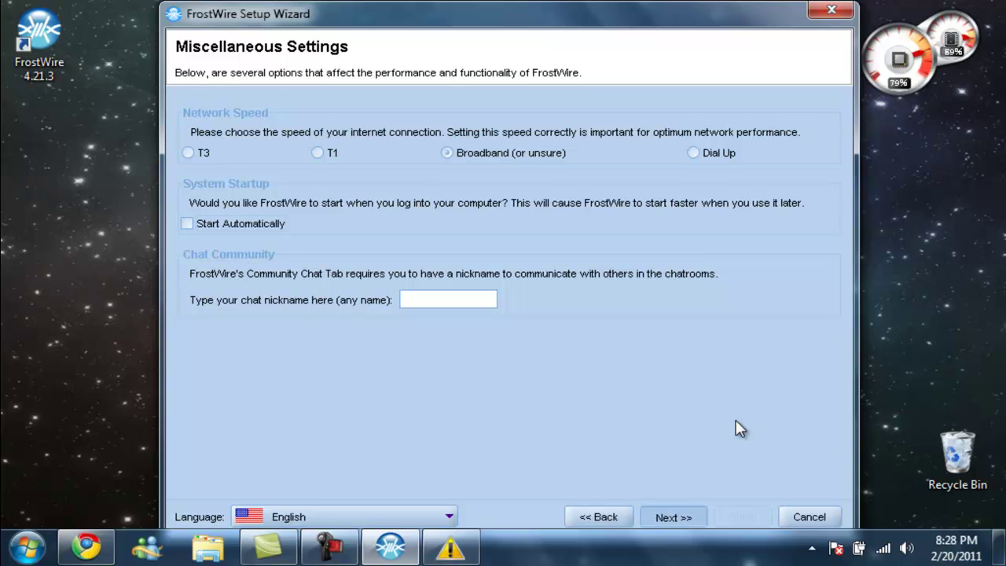
key("Return")
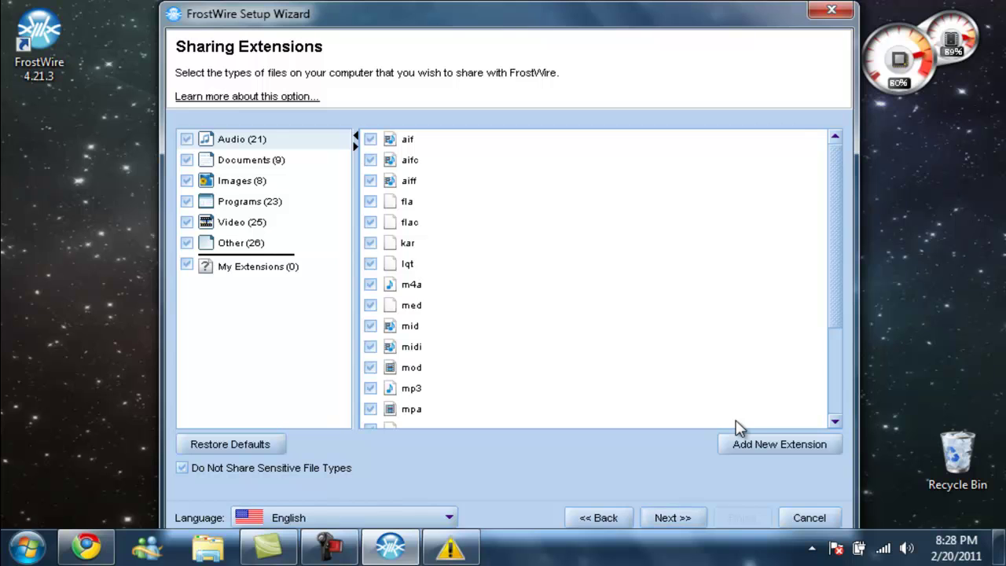
Allow sensitive file types, tick the non-infringement pledge, finish, and dismiss the colour-scheme warning.
key("space")
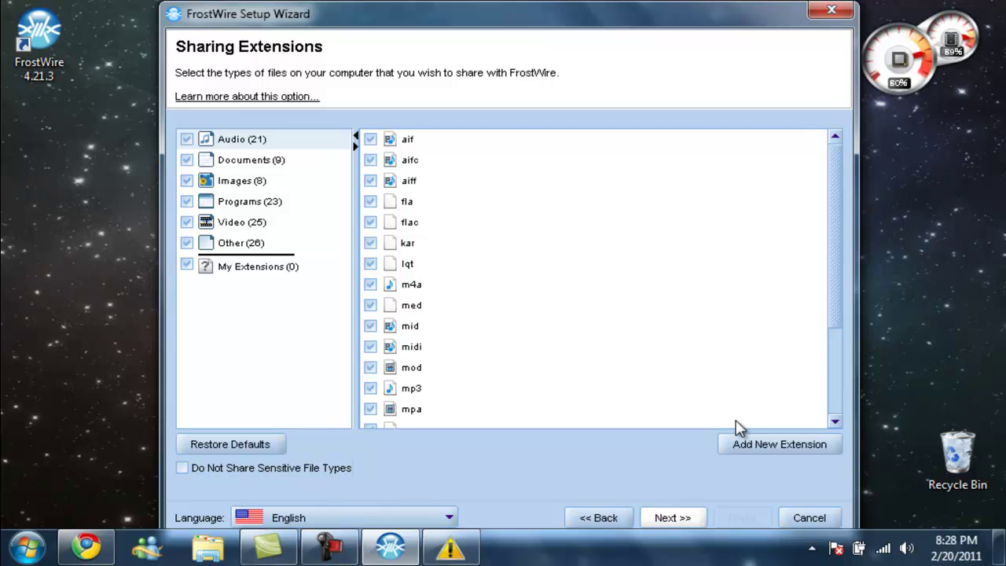
key("Return")
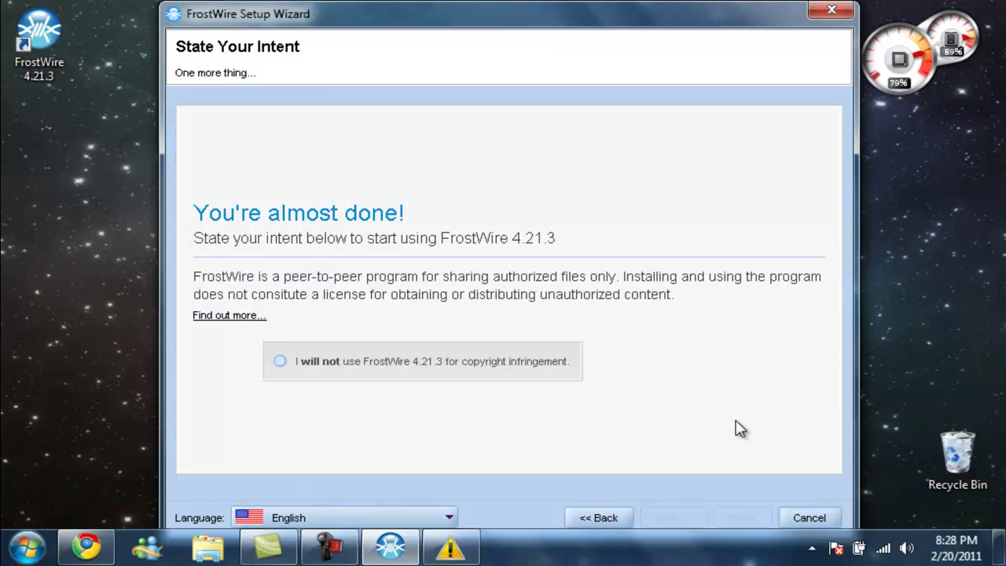
key("space")
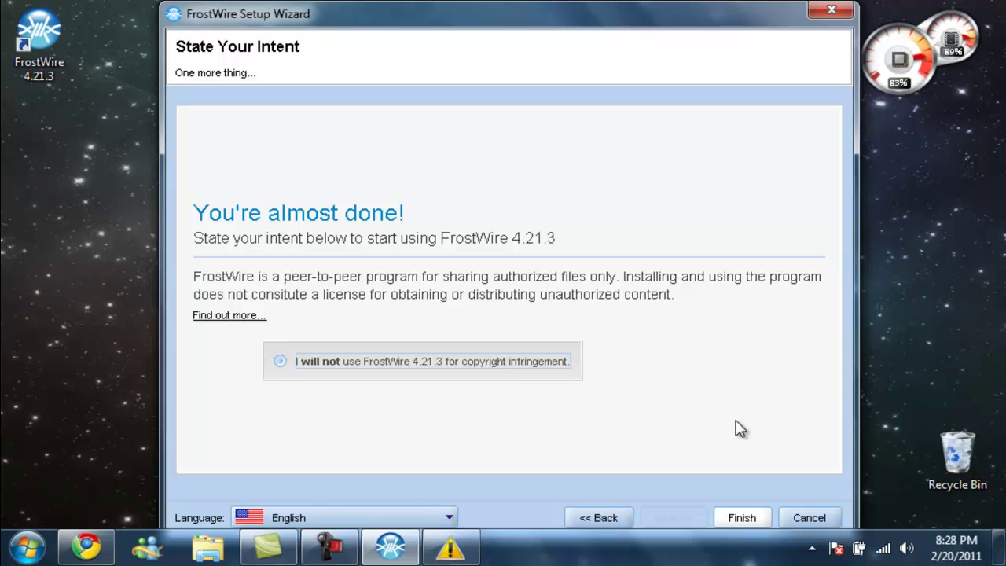
key("Return")
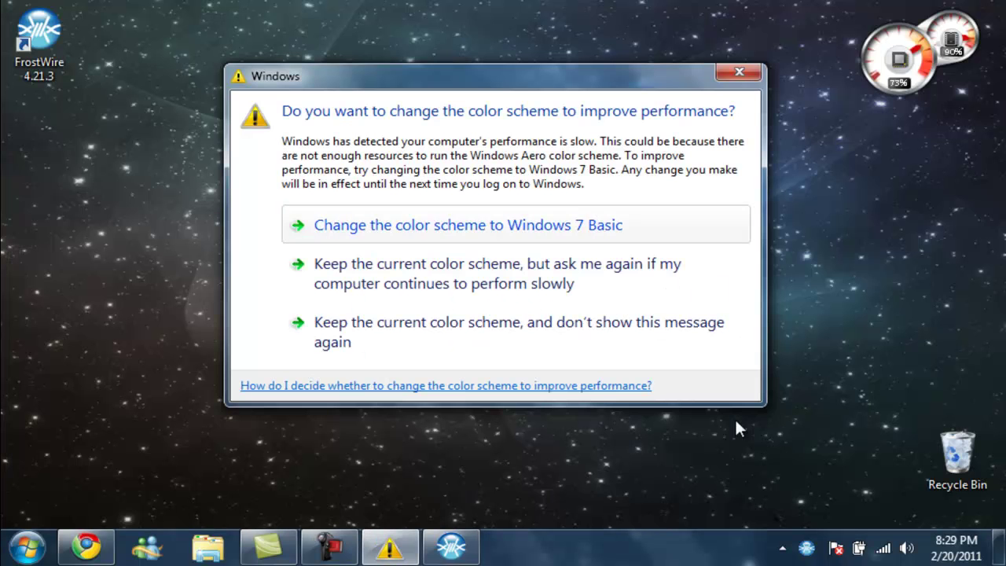
key("Escape")
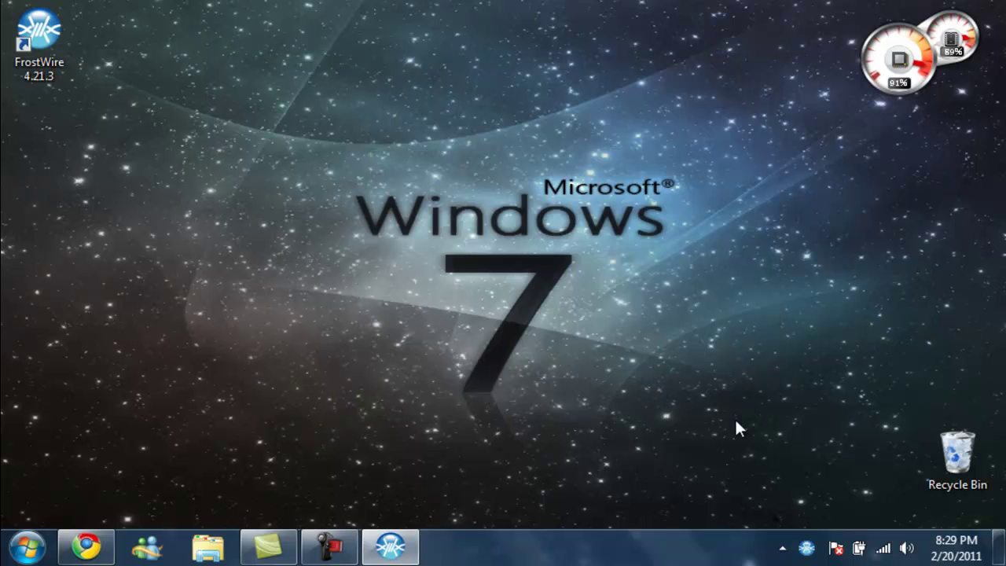